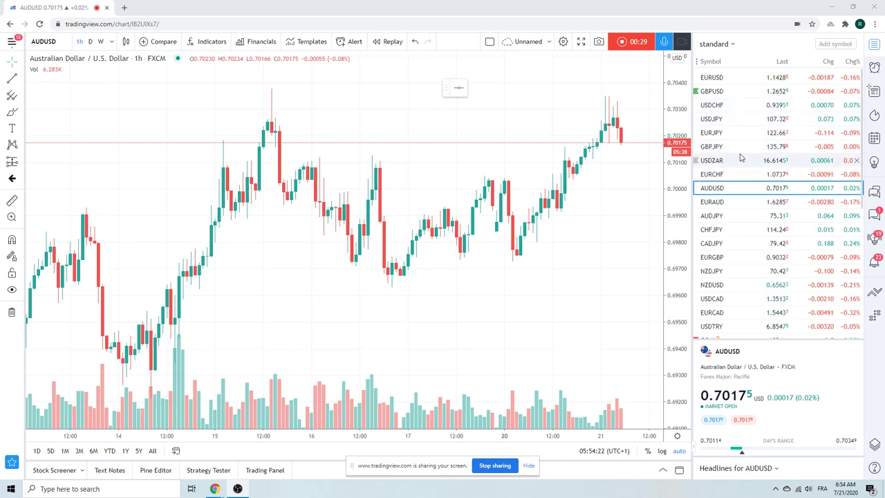
scroll(741, 157, "down", 2)
left_click(726, 216)
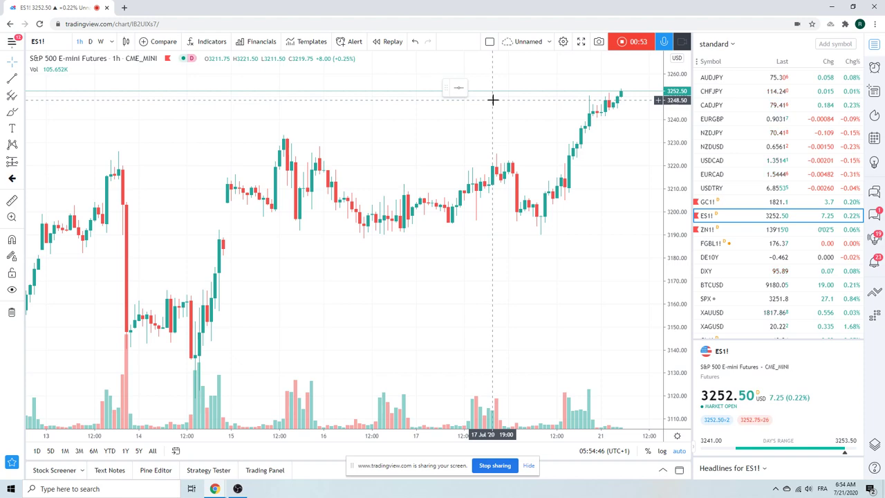
scroll(470, 119, "down", 2)
scroll(470, 120, "down", 2)
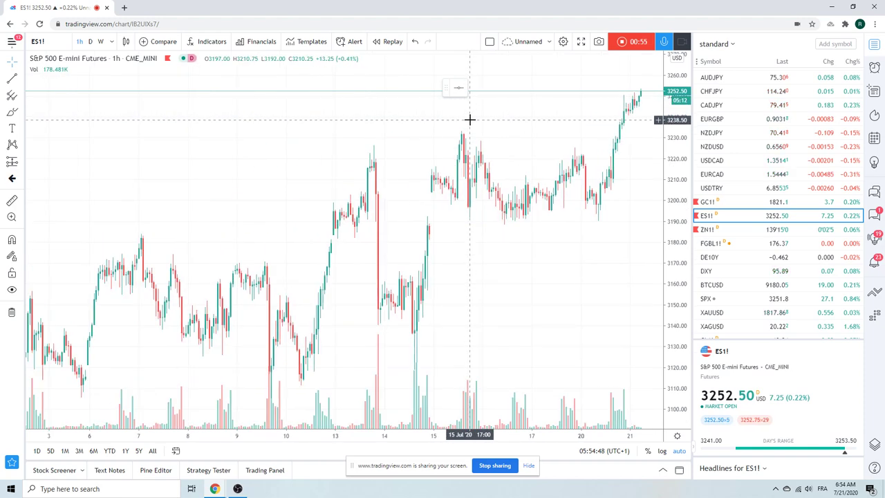
Switch the S&P 500 E-mini futures chart to daily candles
left_click(90, 41)
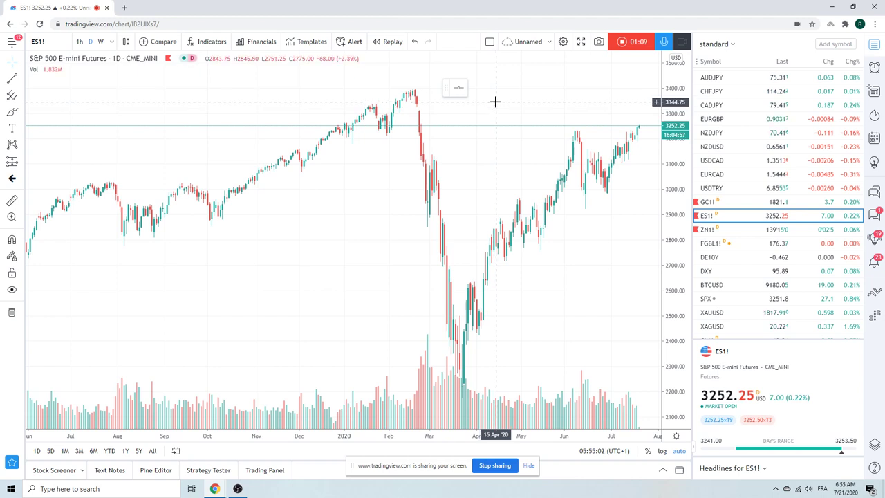
scroll(496, 101, "up", 2)
scroll(415, 104, "up", 2)
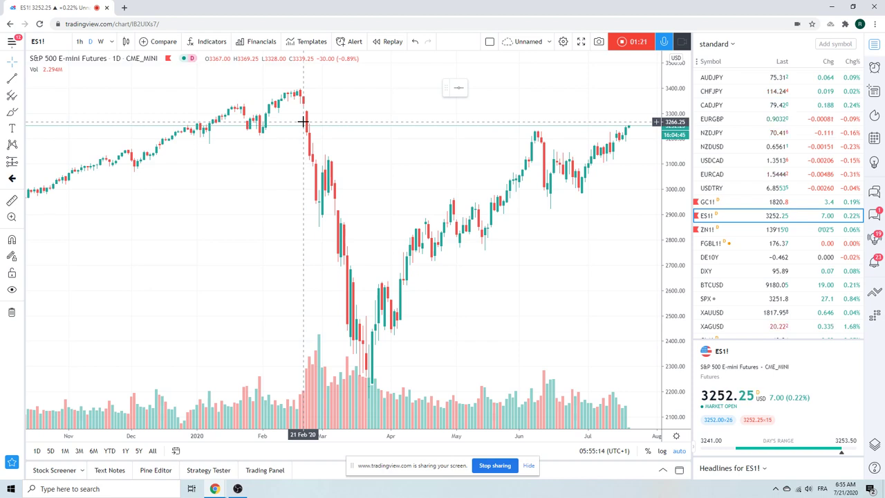
scroll(491, 135, "down", 2)
scroll(491, 134, "down", 3)
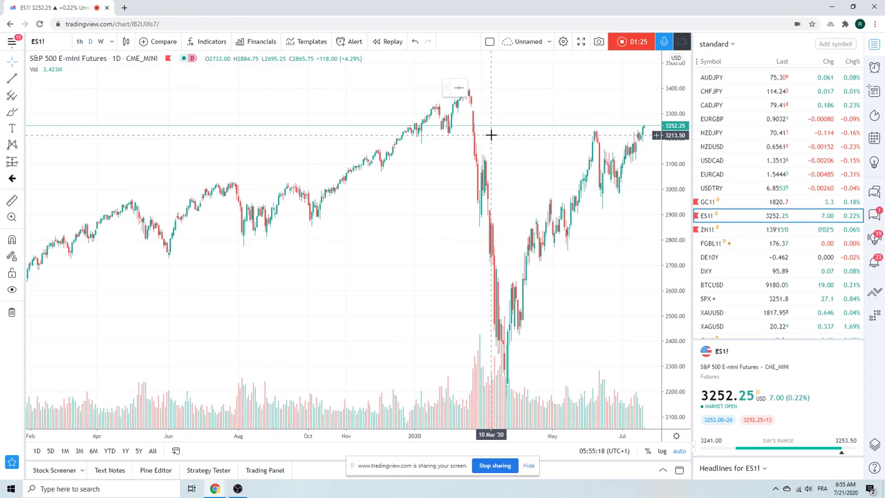
scroll(446, 134, "up", 2)
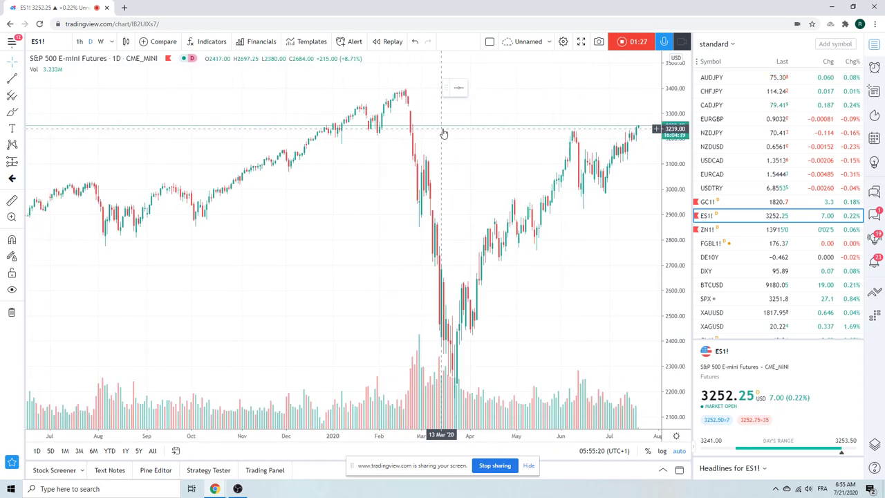
scroll(444, 133, "up", 2)
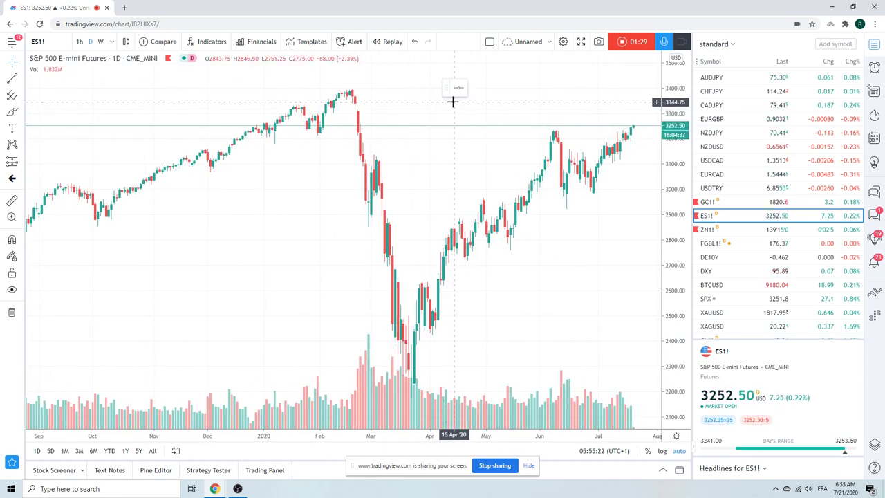
scroll(456, 107, "down", 1)
scroll(461, 115, "down", 1)
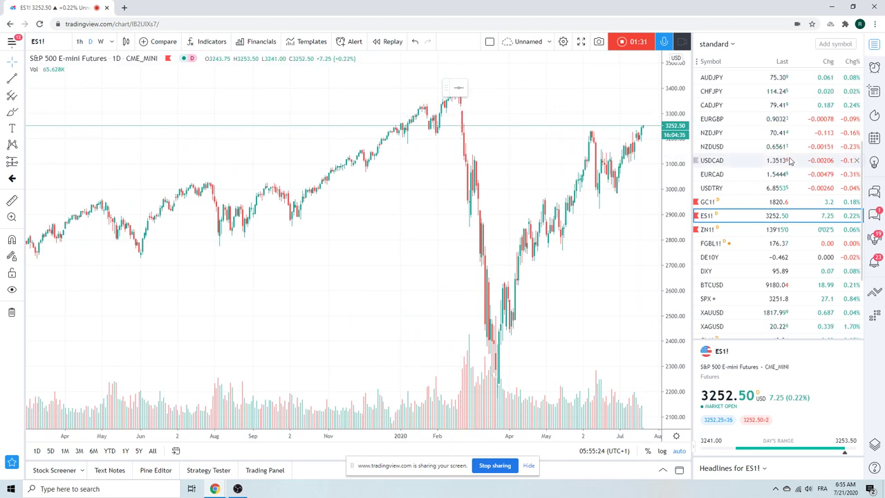
scroll(741, 114, "up", 1)
scroll(743, 115, "up", 3)
scroll(744, 114, "up", 2)
scroll(735, 93, "up", 1)
Bring up EURUSD from the watchlist and set it to 1-hour candles
left_click(730, 80)
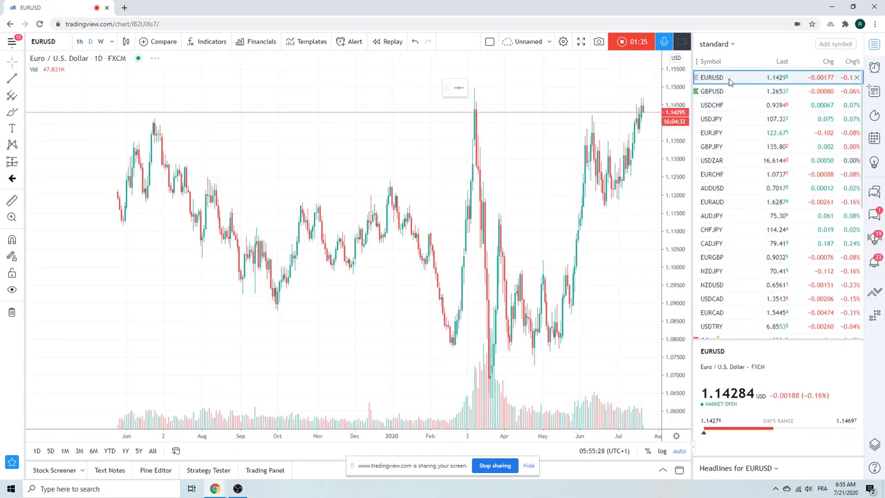
scroll(488, 105, "up", 1)
scroll(488, 109, "up", 1)
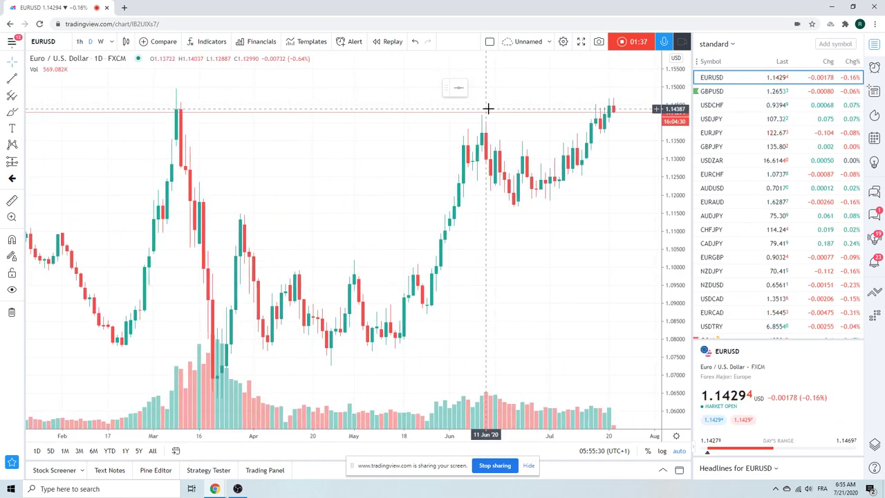
scroll(489, 109, "up", 1)
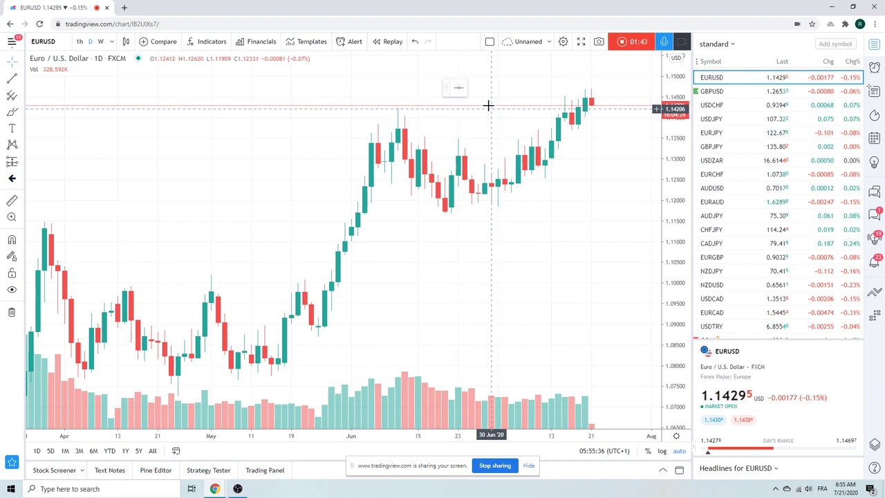
left_click(81, 42)
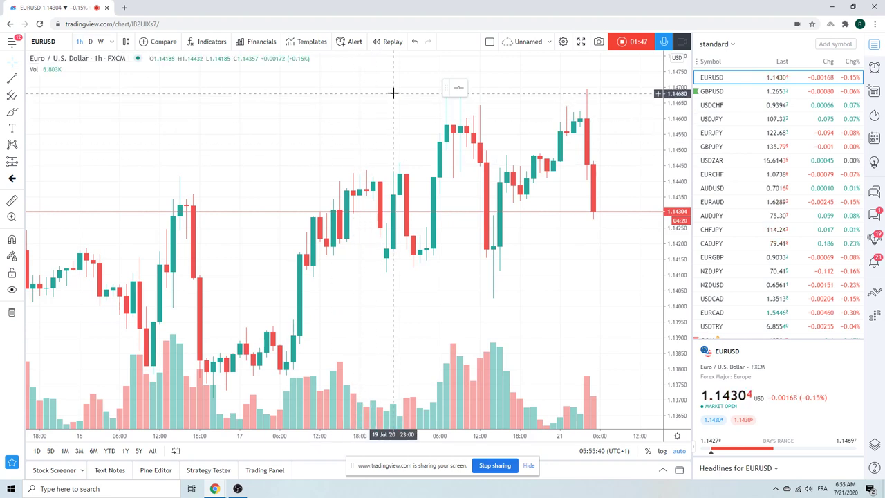
scroll(333, 129, "down", 2)
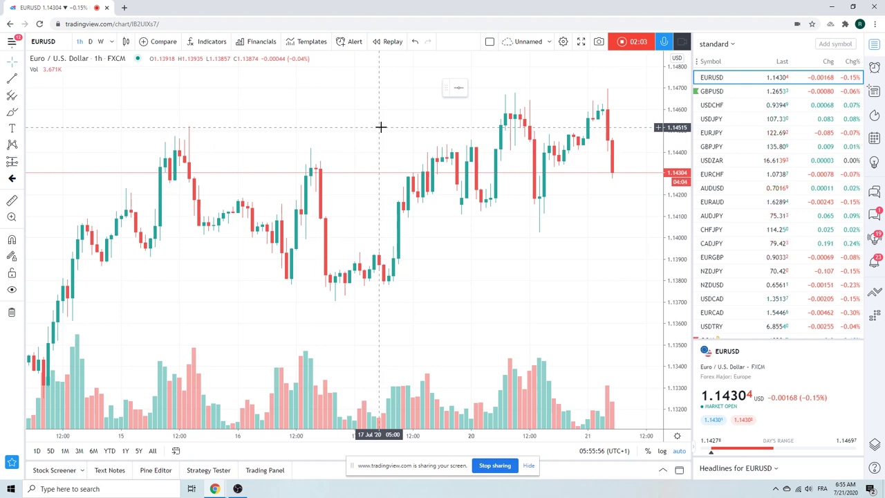
scroll(381, 127, "down", 2)
scroll(381, 126, "down", 1)
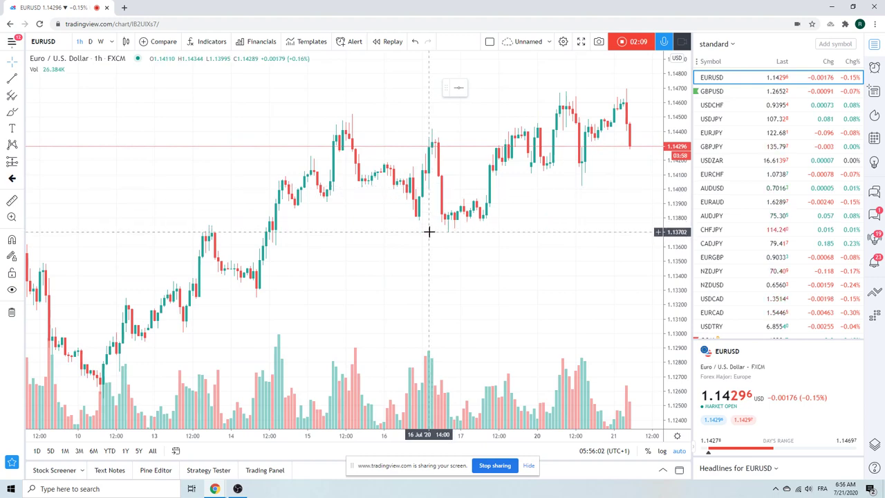
scroll(429, 231, "up", 1)
scroll(429, 232, "up", 1)
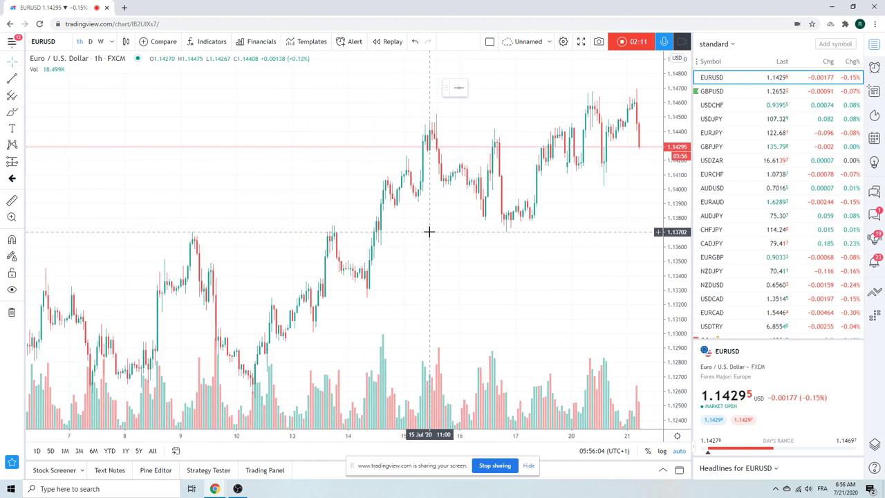
scroll(429, 231, "up", 1)
scroll(429, 232, "up", 1)
scroll(429, 232, "up", 1)
scroll(429, 232, "up", 1)
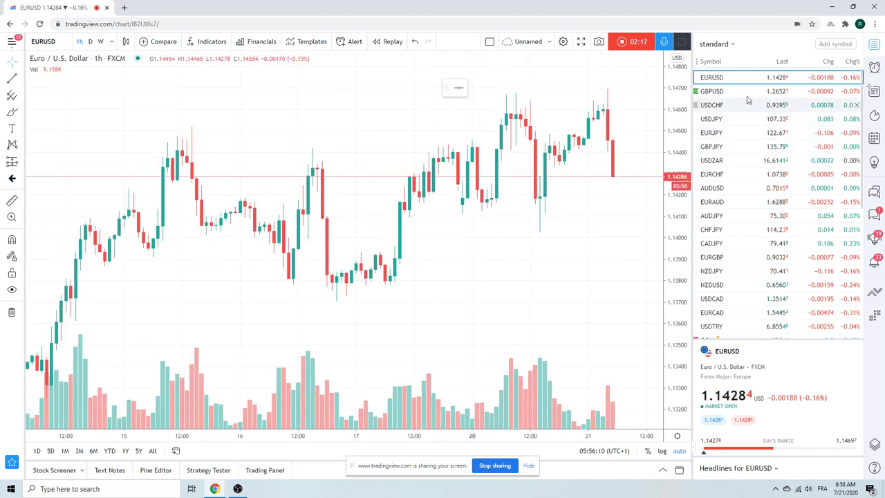
mouse_move(742, 271)
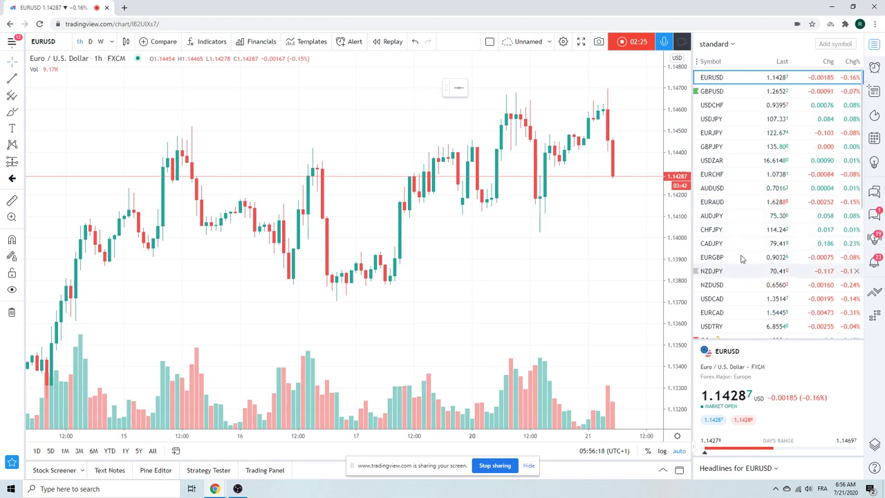
scroll(742, 159, "down", 2)
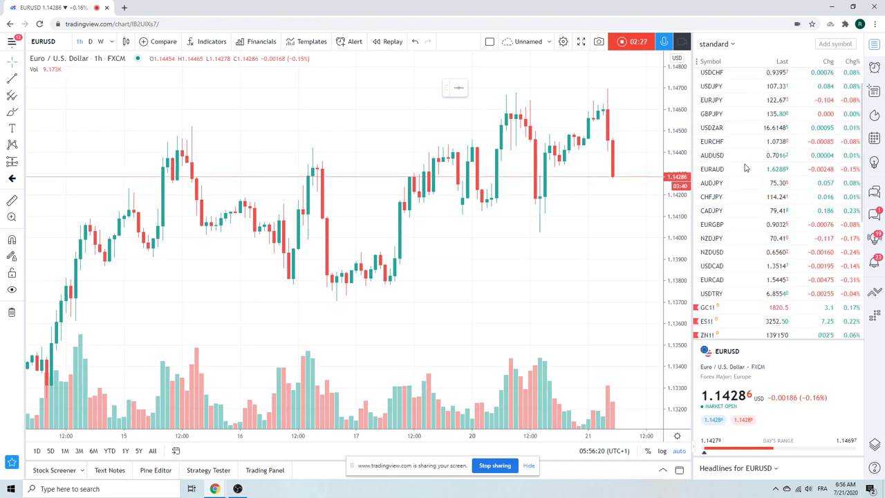
Bring up AUDUSD and add the 4h interval to the favourite intervals
left_click(736, 143)
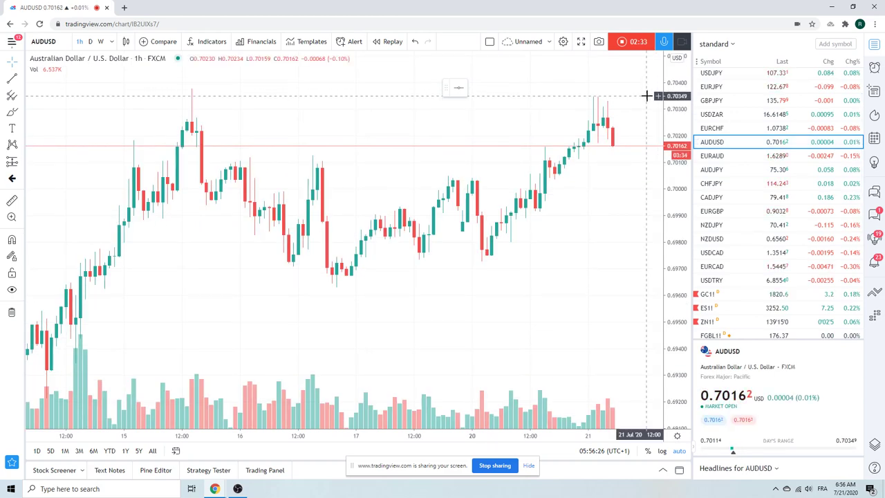
scroll(647, 95, "down", 2)
scroll(647, 94, "down", 2)
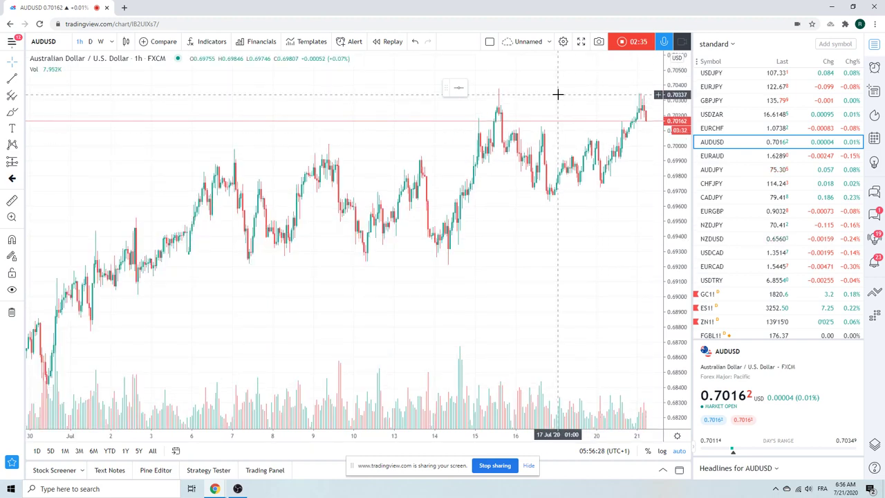
left_click(111, 44)
left_click(190, 302)
left_click(215, 292)
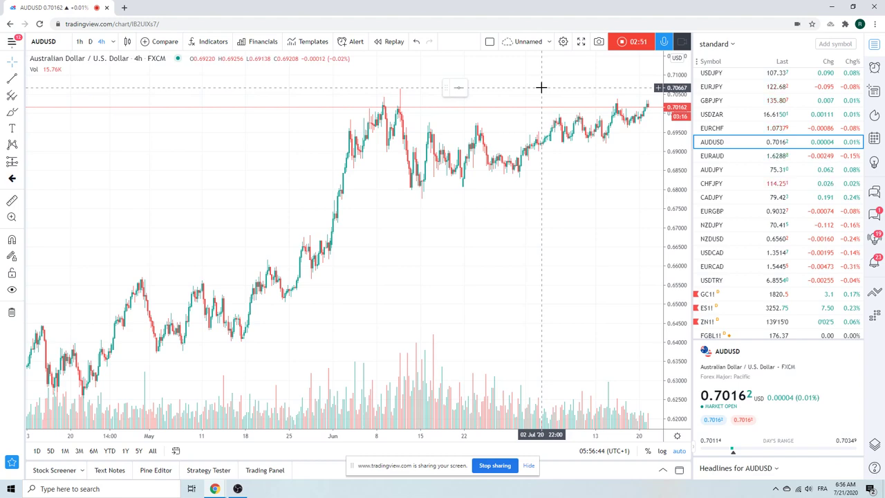
scroll(411, 187, "down", 3)
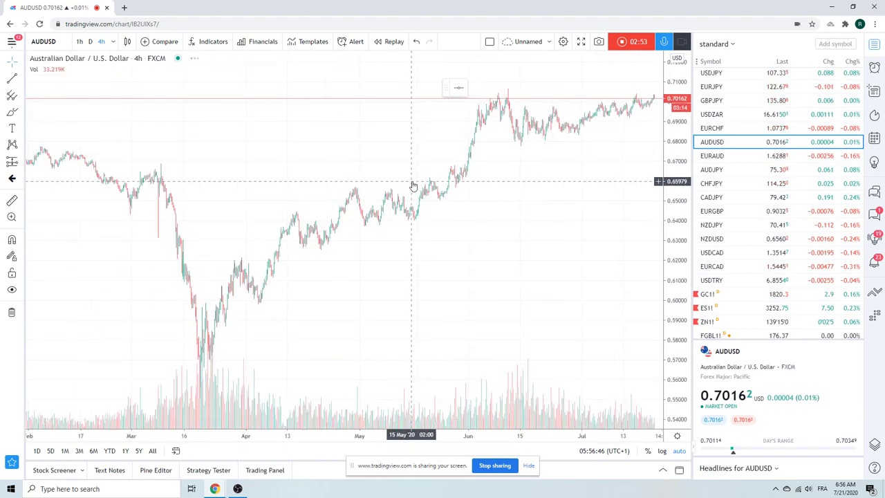
scroll(413, 187, "down", 3)
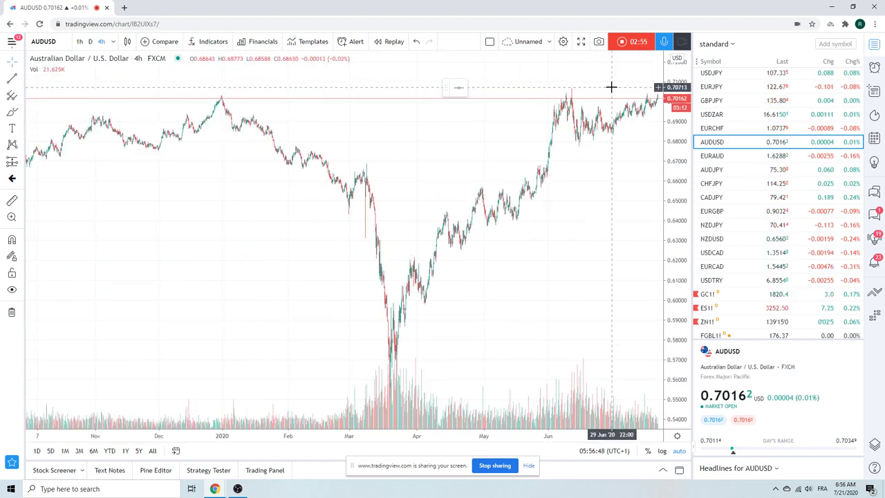
scroll(607, 138, "down", 3)
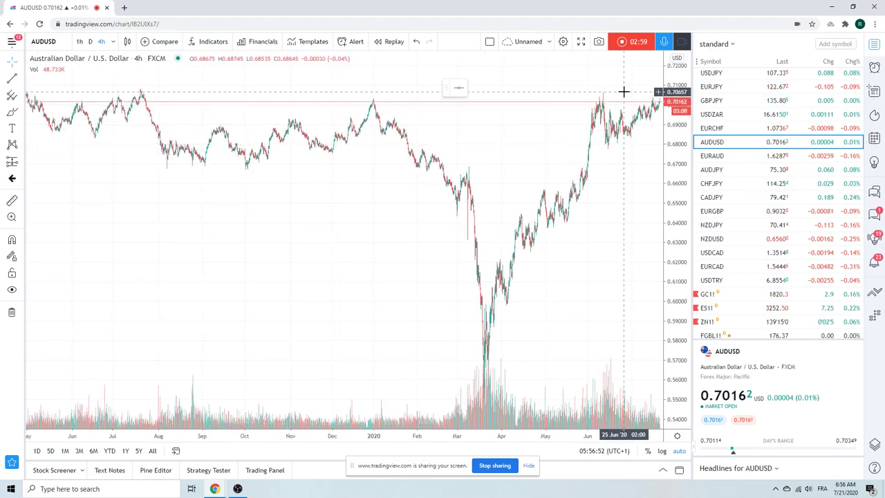
scroll(624, 92, "down", 2)
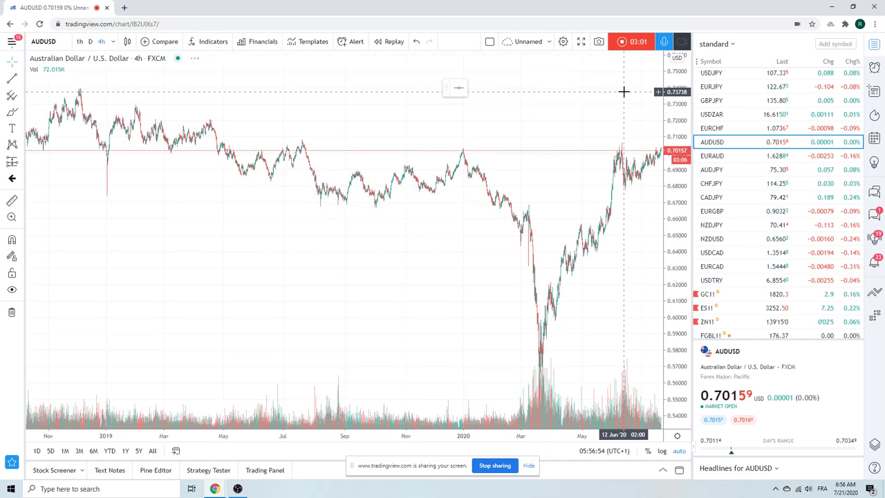
scroll(526, 207, "up", 2)
scroll(524, 211, "up", 2)
scroll(524, 211, "up", 2)
scroll(524, 211, "up", 1)
scroll(525, 212, "up", 2)
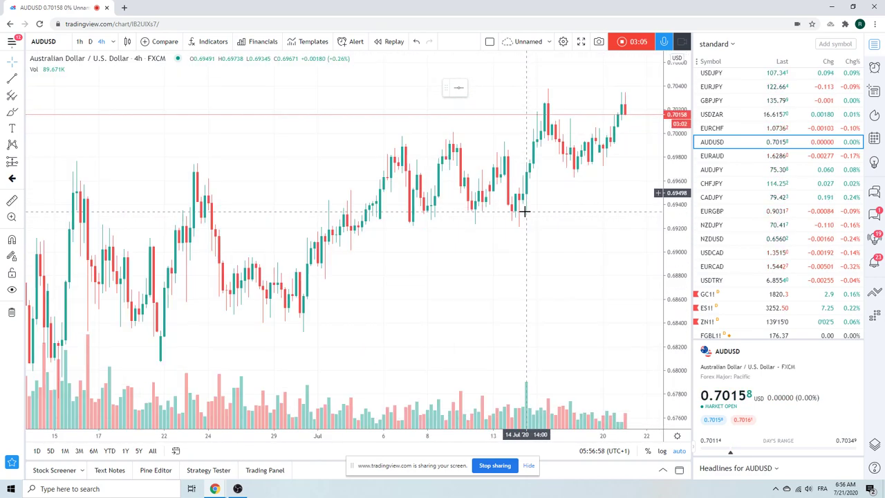
scroll(524, 211, "down", 1)
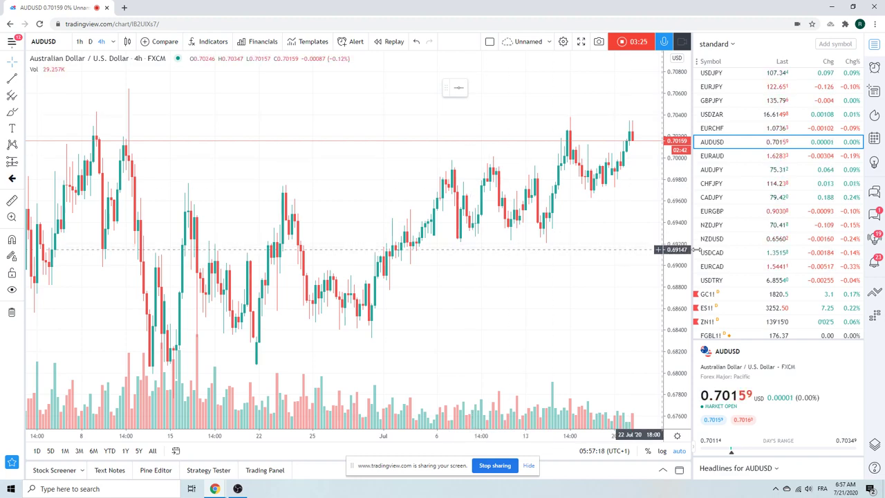
Select NZDUSD in the watchlist and set it to 1-hour candles
left_click(735, 239)
scroll(577, 246, "up", 1)
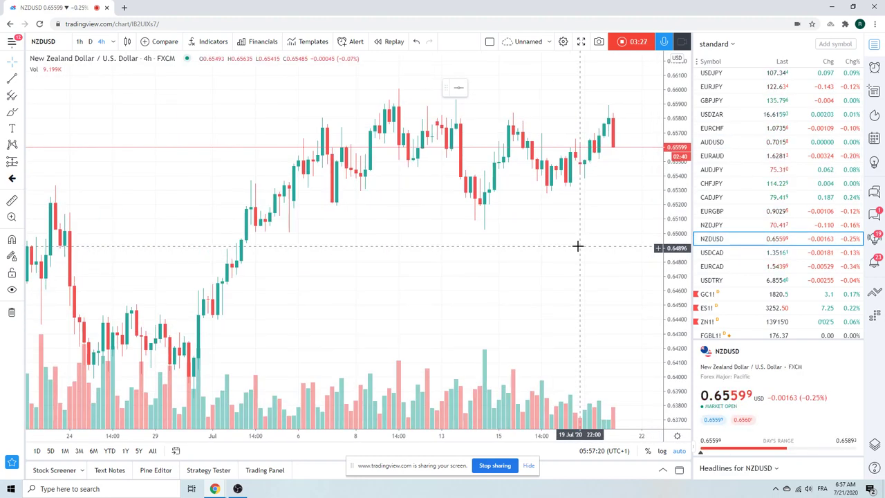
scroll(577, 245, "up", 2)
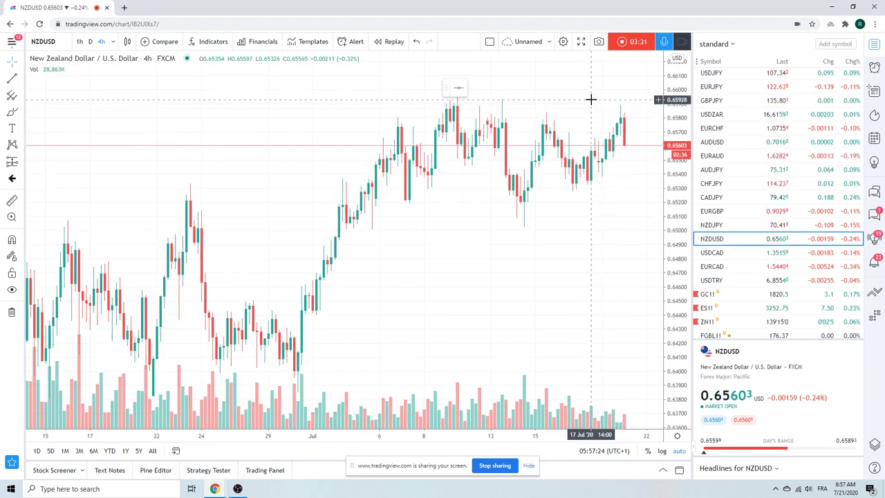
scroll(591, 97, "down", 2)
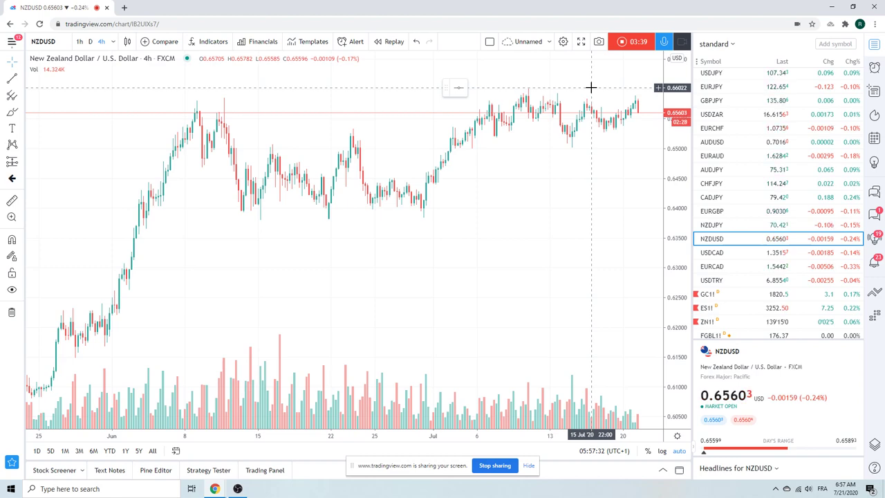
scroll(552, 245, "up", 3)
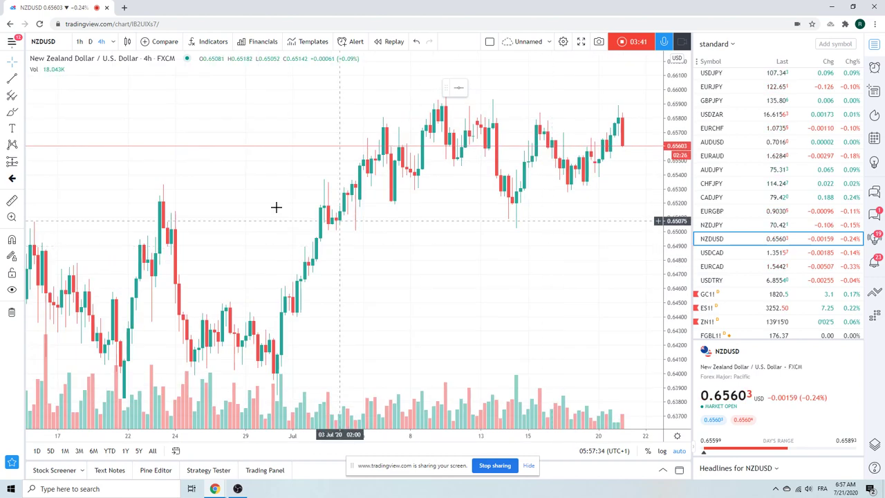
left_click(79, 42)
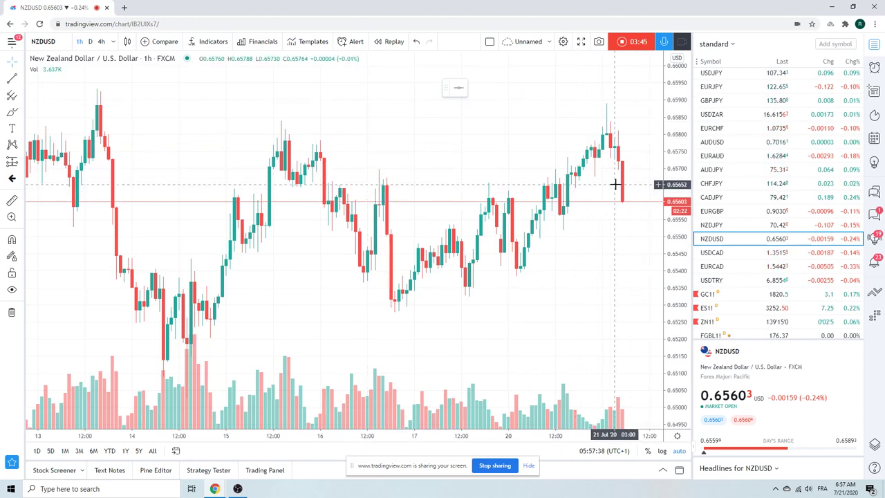
scroll(579, 228, "down", 2)
scroll(579, 227, "down", 2)
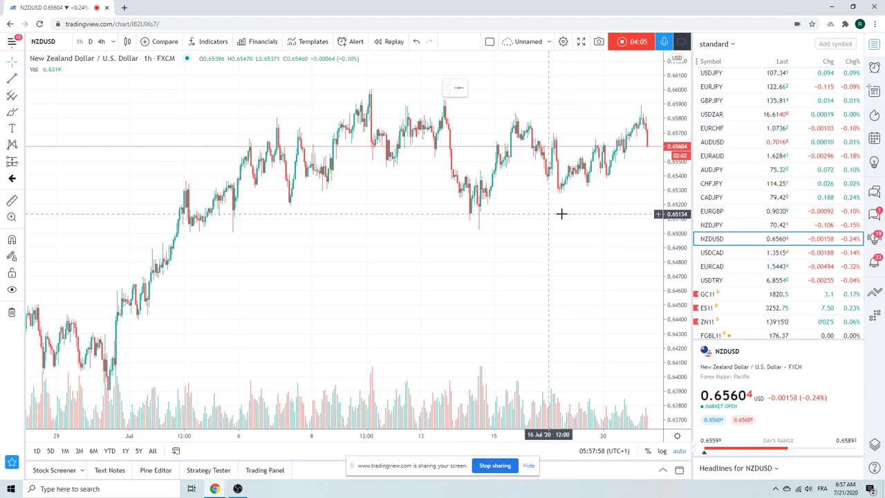
Select EURCAD in the watchlist and set it to daily (D) candles
left_click(741, 266)
scroll(520, 146, "down", 2)
scroll(520, 145, "down", 2)
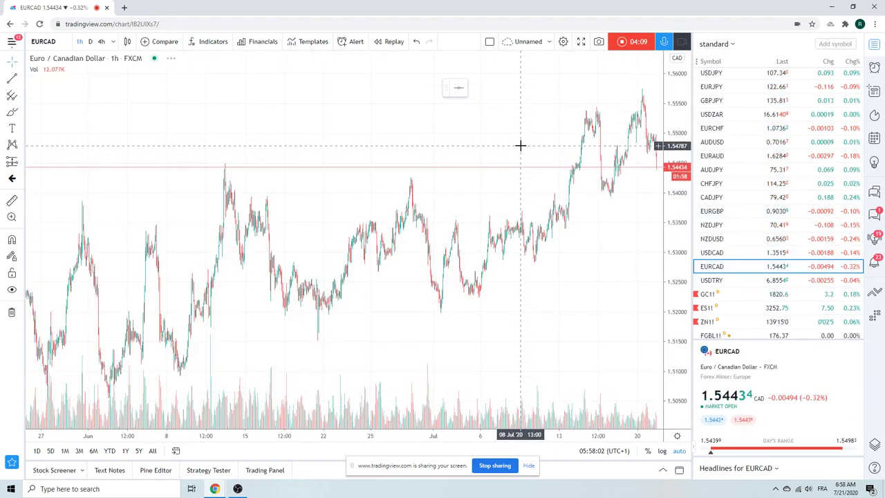
scroll(453, 142, "up", 2)
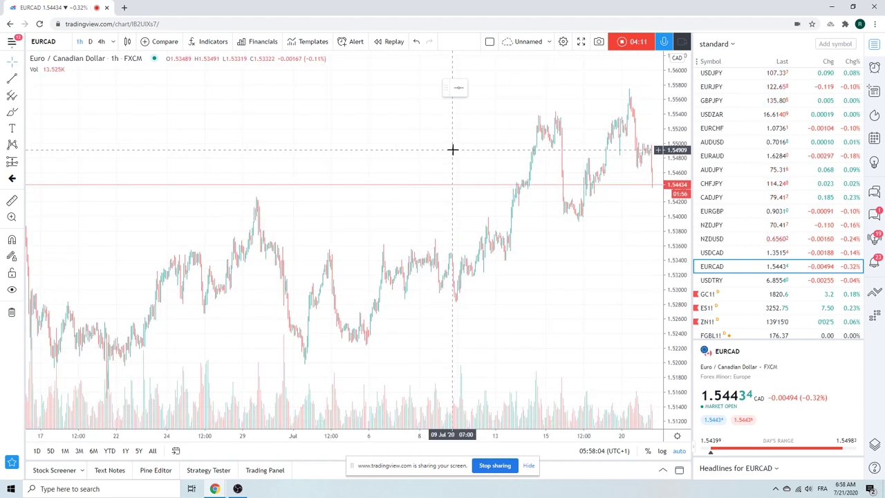
left_click(90, 41)
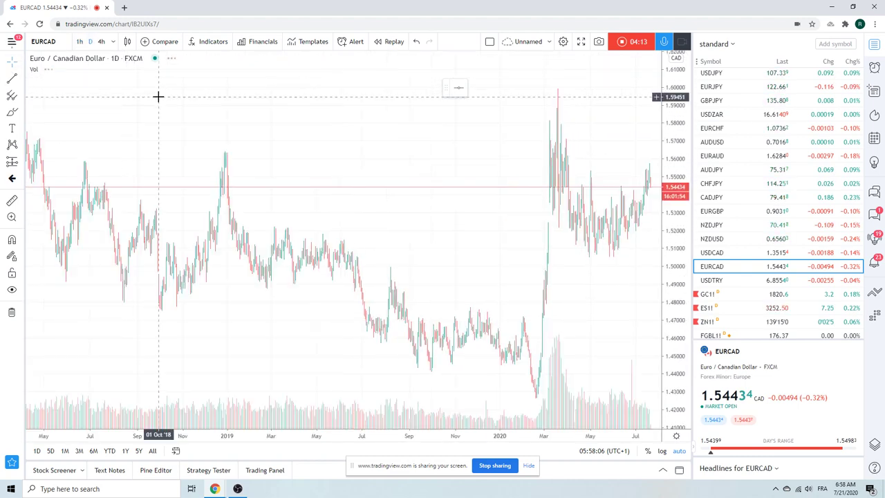
scroll(159, 109, "up", 3)
scroll(159, 110, "up", 2)
scroll(160, 124, "down", 1)
scroll(166, 142, "down", 1)
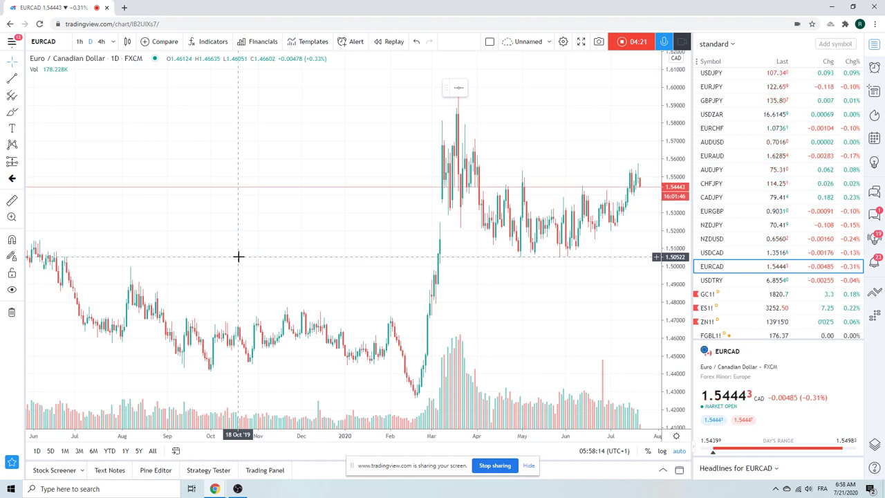
scroll(221, 244, "up", 2)
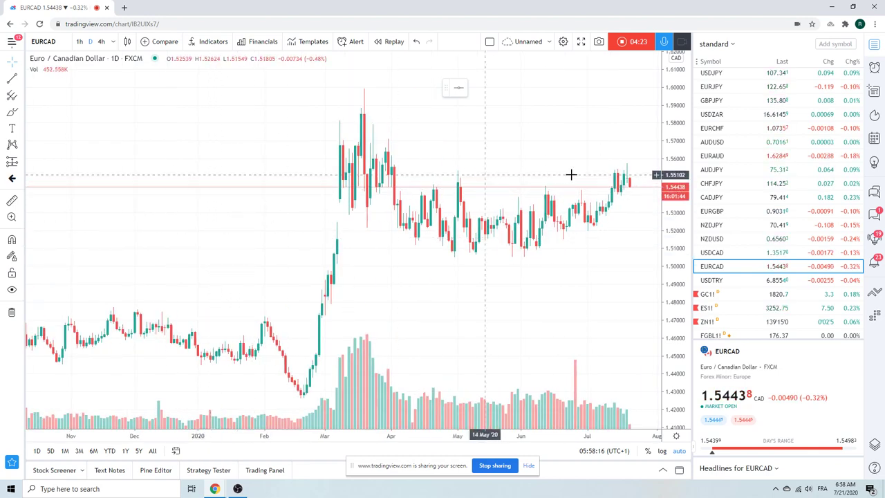
Select EURAUD and hide its volume indicator bars
left_click(713, 156)
scroll(435, 145, "down", 2)
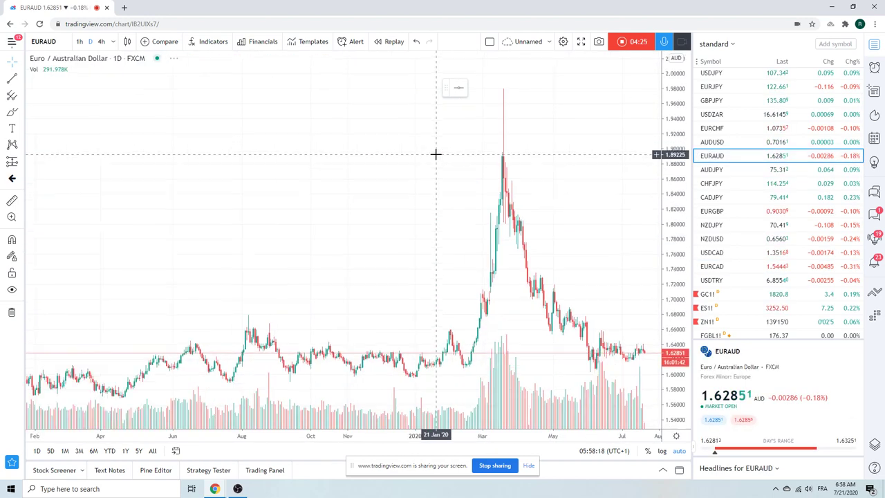
scroll(435, 154, "down", 2)
scroll(435, 154, "up", 2)
scroll(435, 155, "up", 2)
scroll(435, 154, "down", 2)
scroll(435, 154, "down", 2)
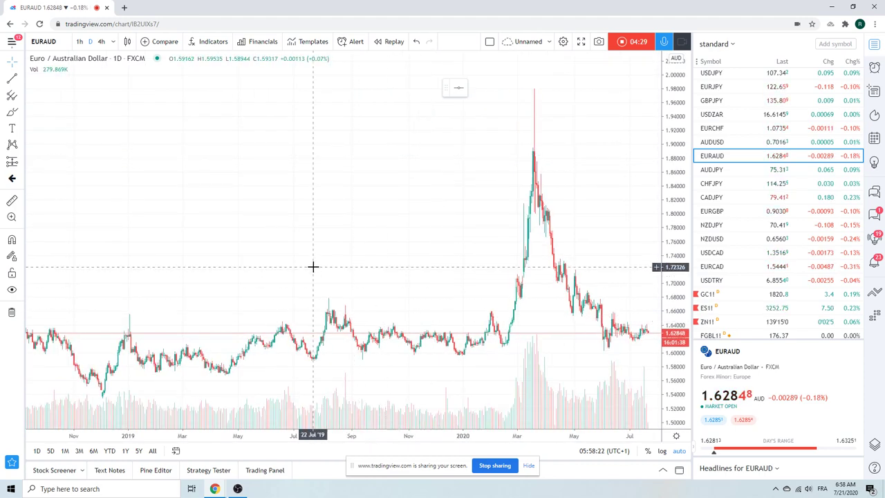
scroll(284, 241, "up", 2)
scroll(284, 198, "up", 2)
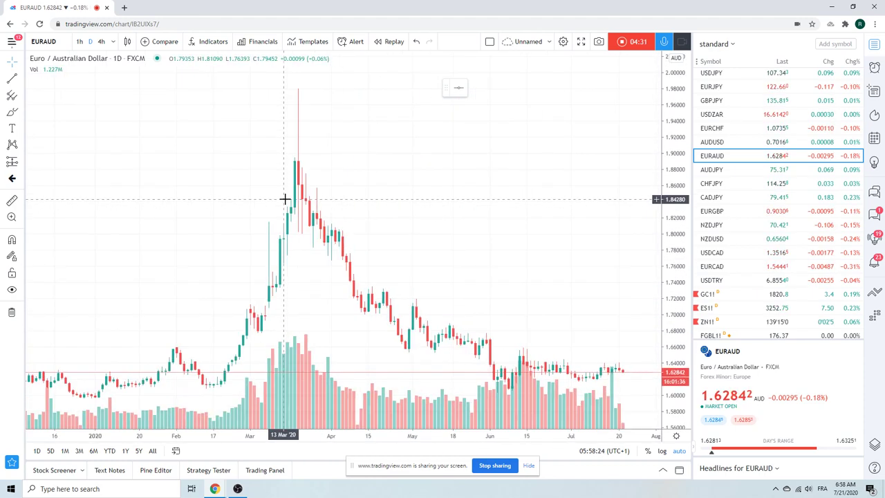
right_click(507, 418)
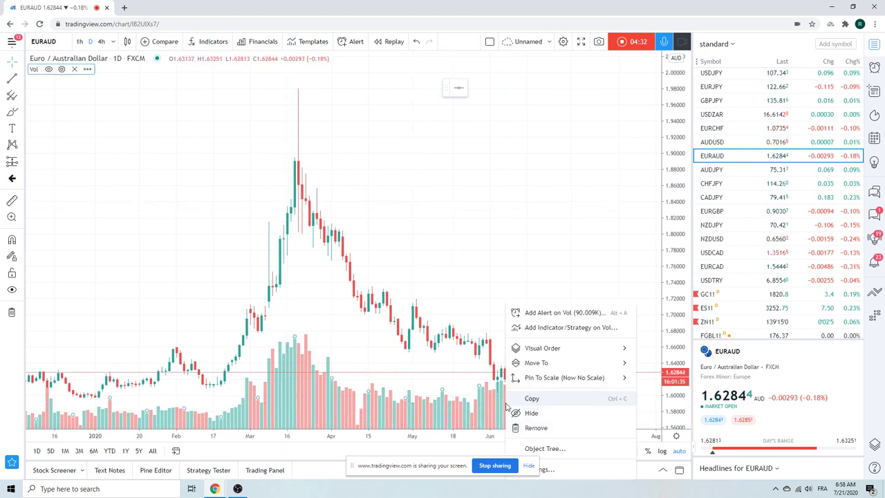
left_click(563, 412)
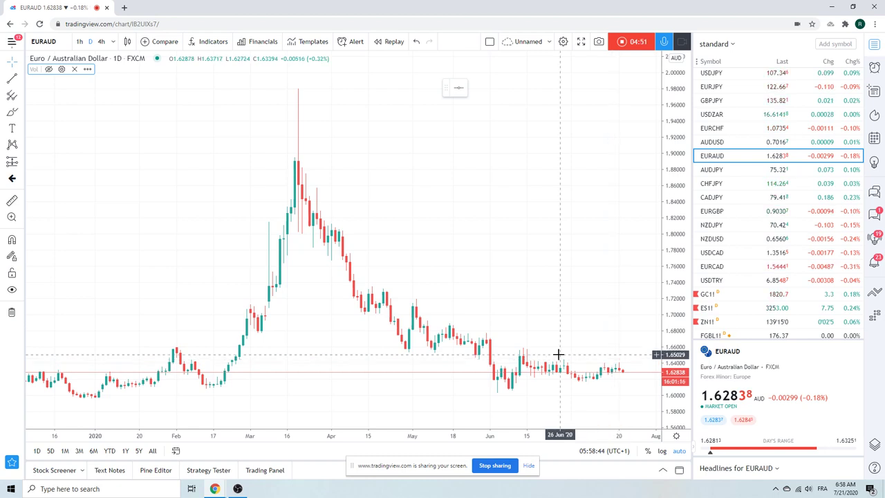
scroll(620, 358, "up", 2)
scroll(620, 358, "up", 2)
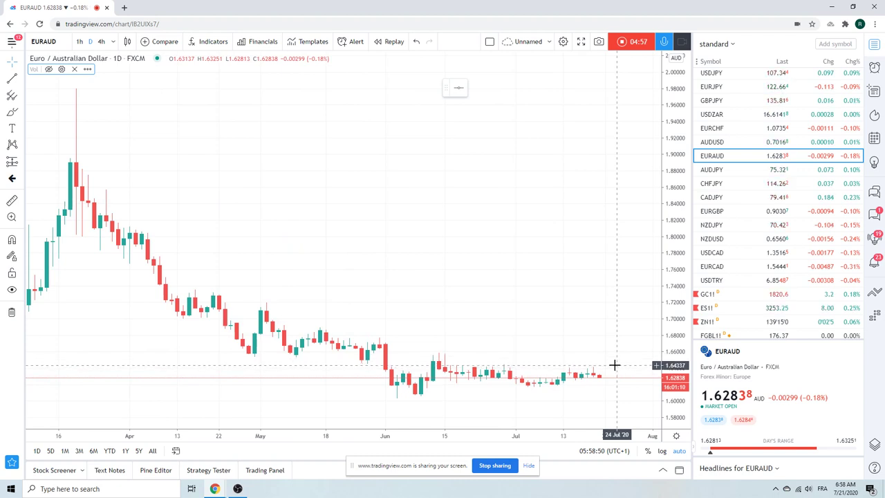
scroll(615, 365, "down", 2)
scroll(615, 365, "down", 1)
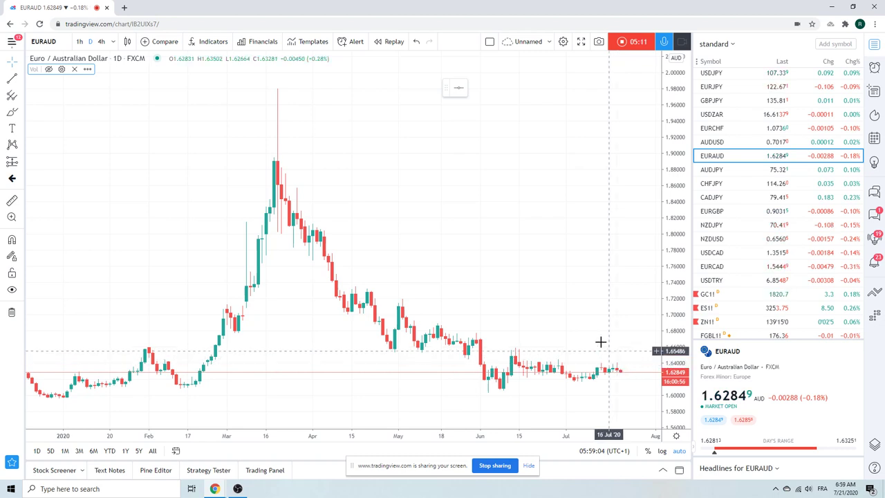
Select EURJPY, view it on 1-hour candles, then on daily candles
left_click(704, 86)
scroll(543, 251, "up", 3)
scroll(544, 251, "down", 3)
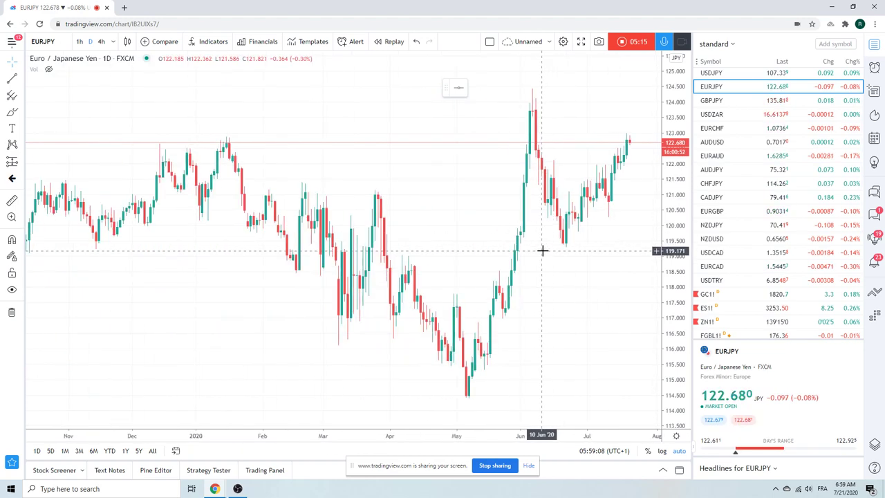
left_click(81, 42)
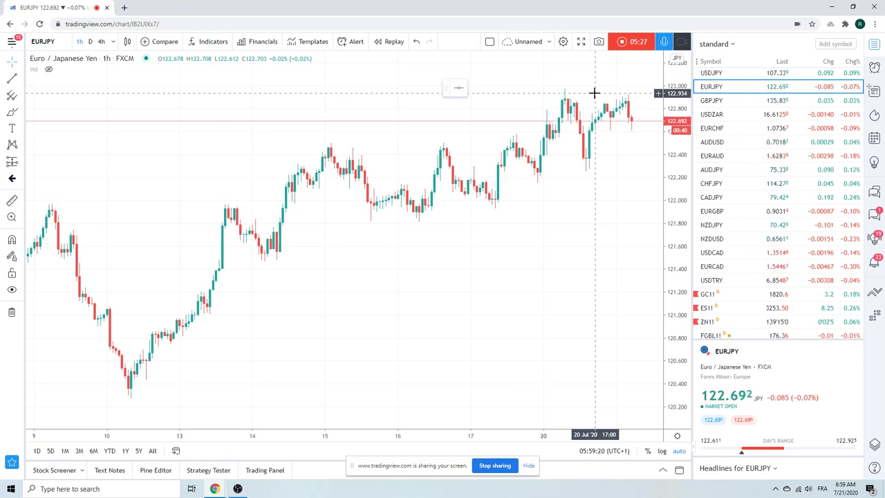
scroll(595, 92, "down", 2)
scroll(594, 92, "down", 2)
scroll(595, 92, "down", 2)
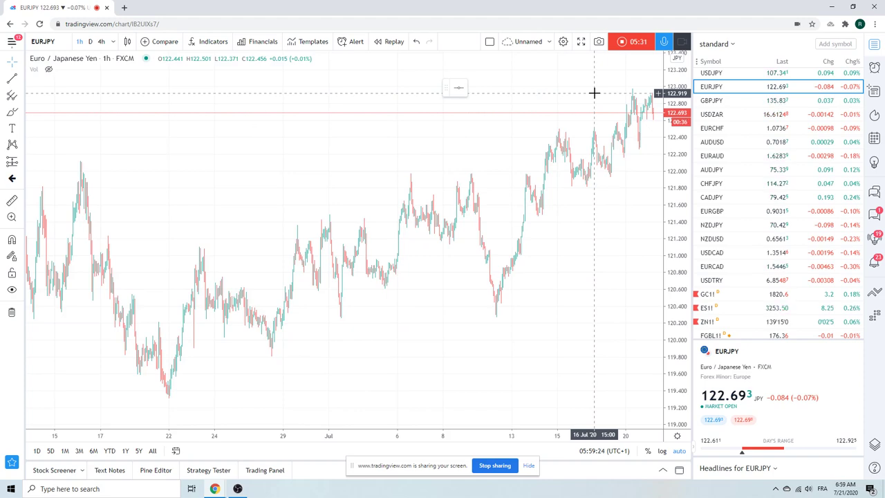
scroll(528, 198, "up", 2)
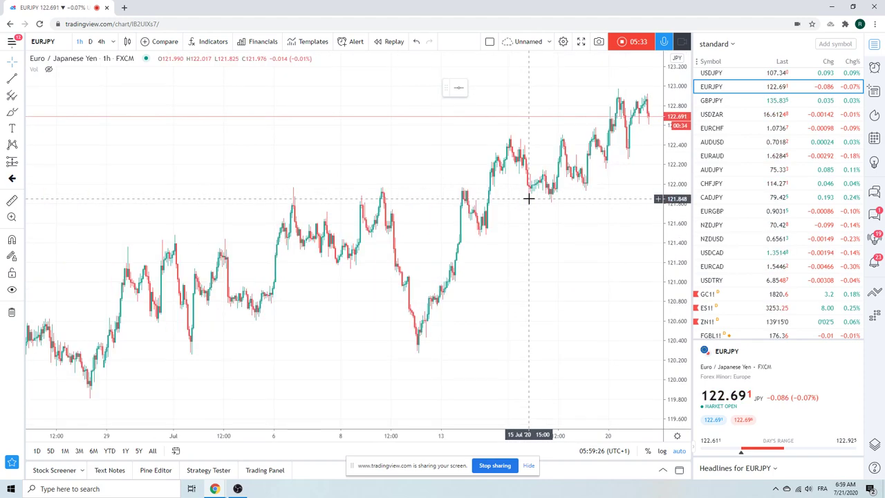
scroll(528, 198, "up", 1)
scroll(528, 198, "up", 1)
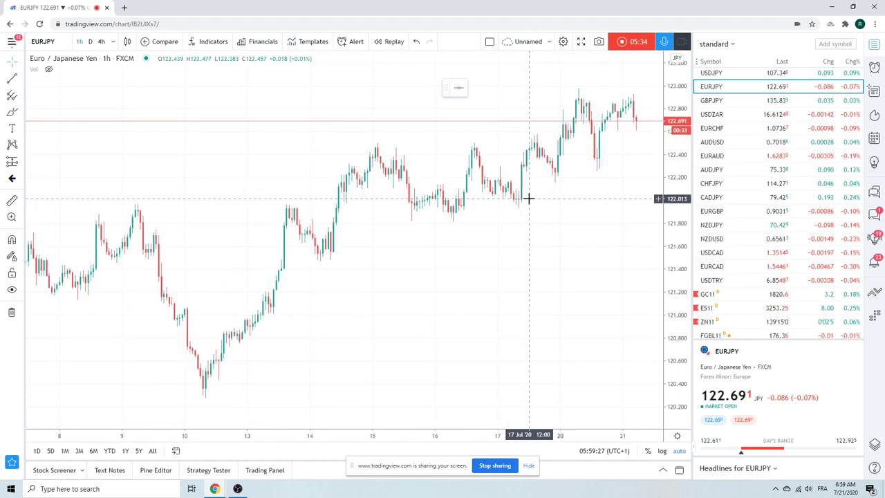
left_click(90, 42)
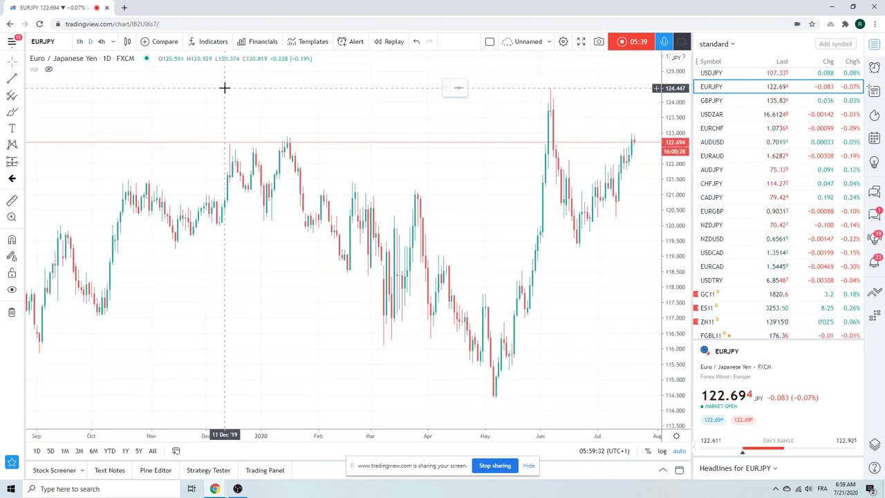
scroll(224, 88, "down", 1)
scroll(226, 90, "down", 1)
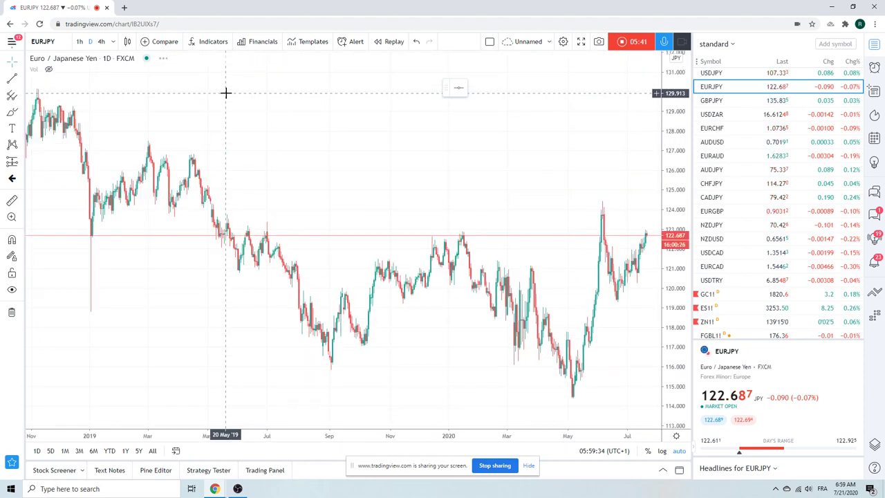
scroll(219, 228, "up", 2)
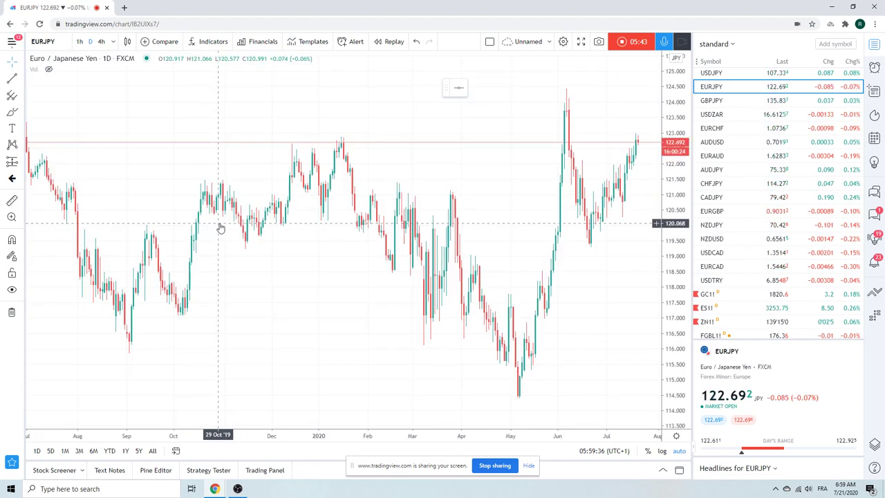
scroll(270, 202, "down", 1)
scroll(271, 202, "down", 1)
scroll(270, 201, "up", 2)
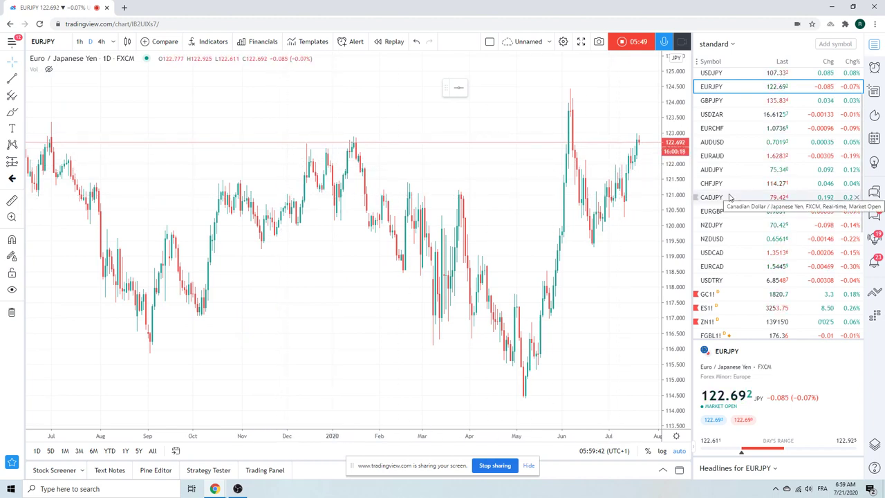
Select USDCAD in the watchlist to show its daily chart
left_click(725, 254)
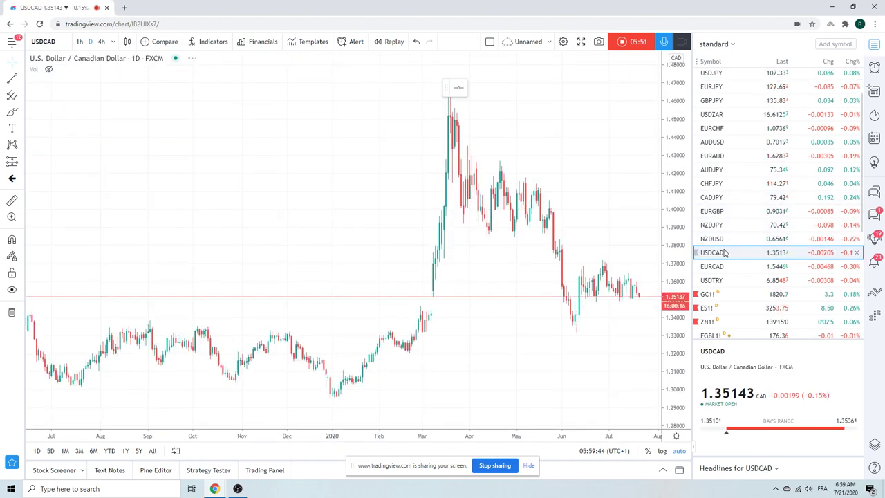
scroll(492, 157, "up", 2)
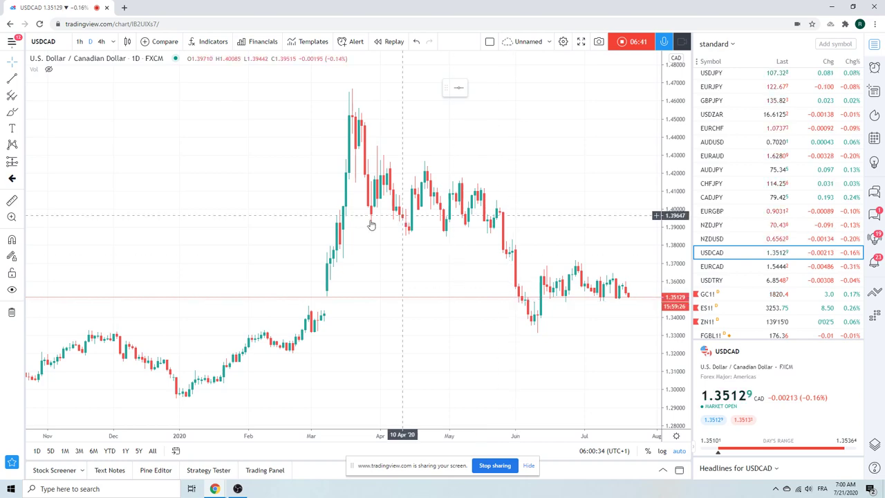
Set the USDCAD chart to 1-hour candles
left_click(79, 41)
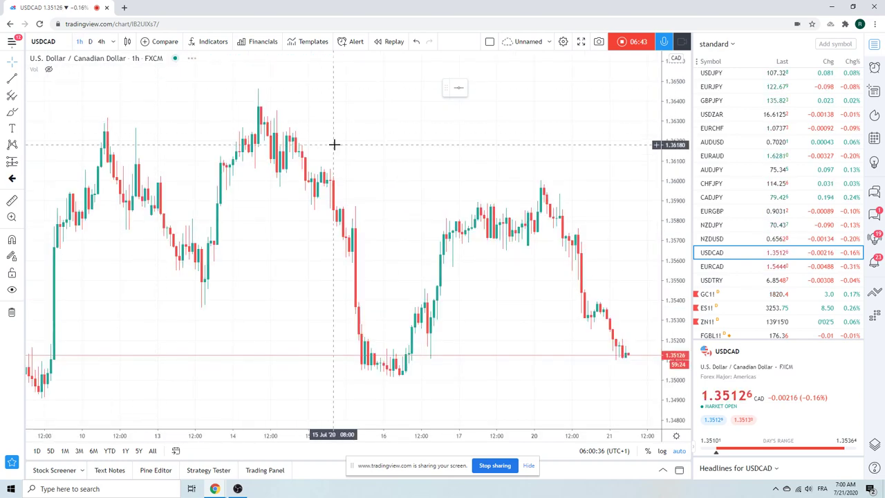
scroll(342, 211, "down", 5)
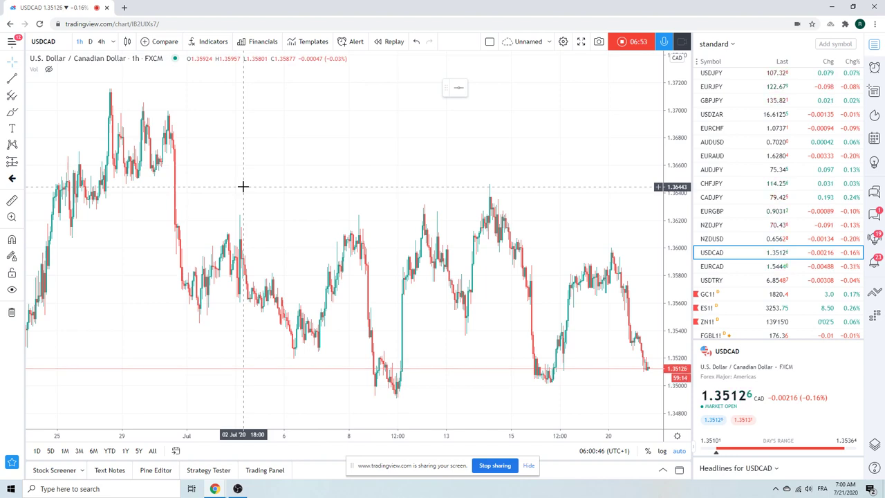
scroll(299, 186, "down", 3)
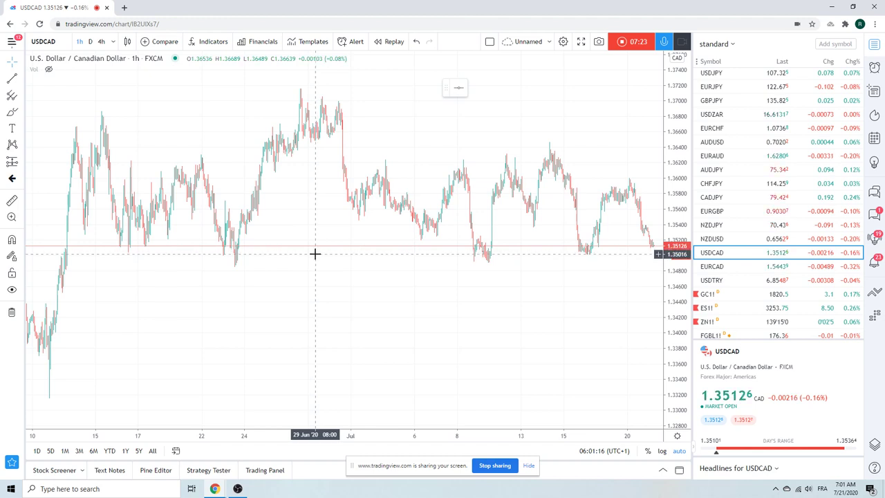
scroll(154, 170, "up", 2)
scroll(153, 170, "down", 1)
scroll(154, 170, "down", 1)
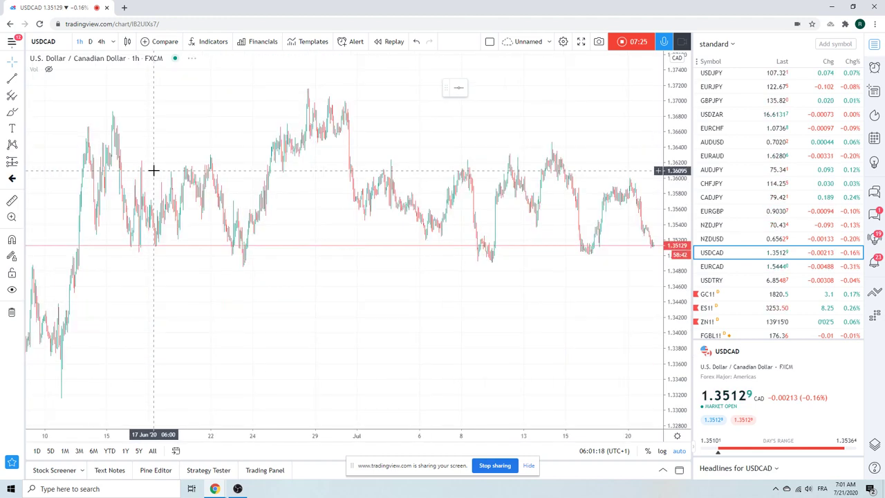
Draw an Extended Line from the 23 Jun low to the 20 Jul low
left_click(21, 80)
left_click(57, 263)
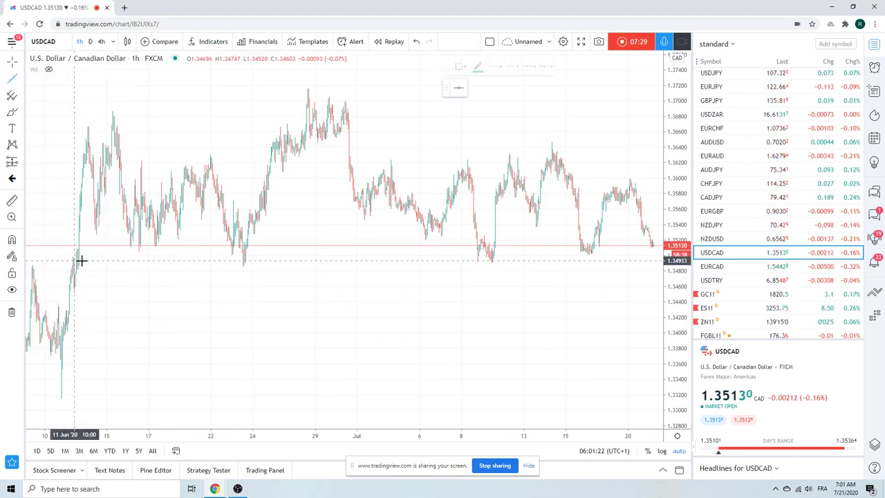
left_click(243, 269)
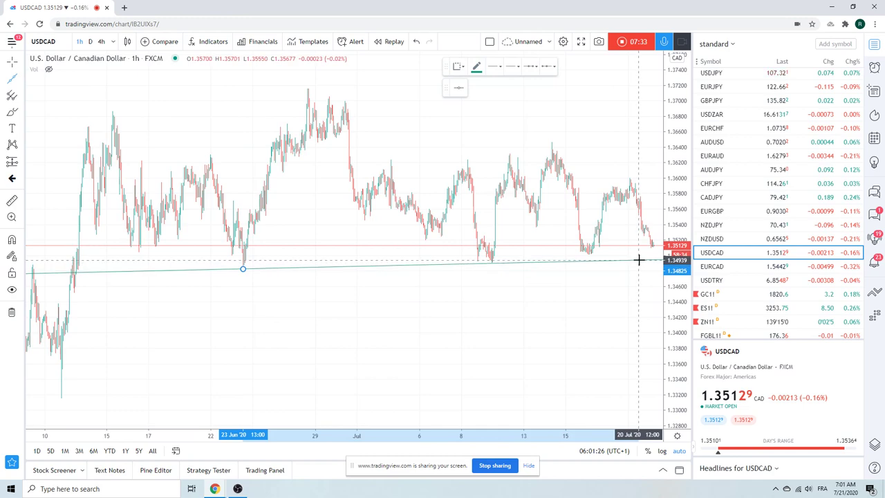
left_click(639, 260)
scroll(579, 322, "down", 3)
scroll(579, 322, "down", 3)
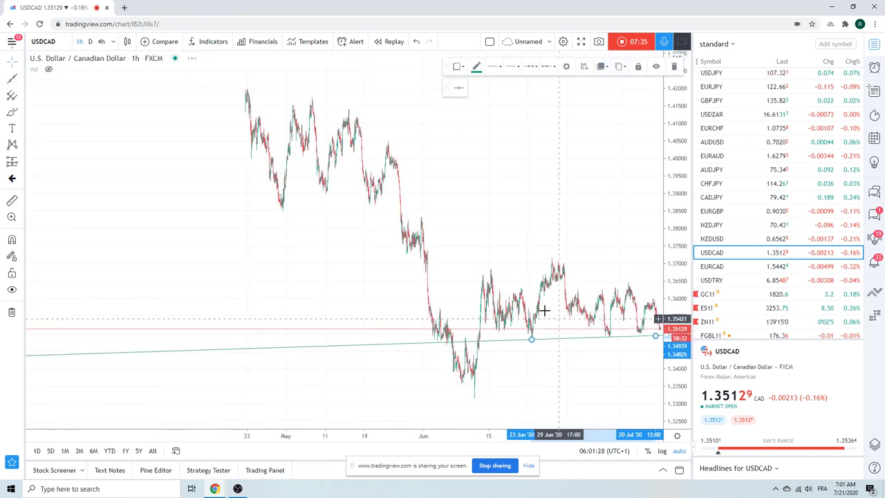
scroll(437, 162, "up", 2)
scroll(438, 161, "up", 2)
scroll(437, 162, "up", 2)
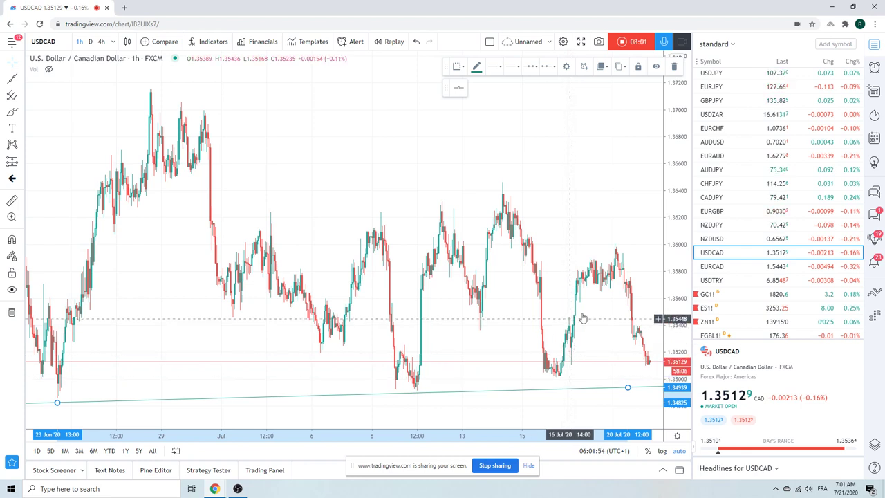
scroll(758, 265, "down", 3)
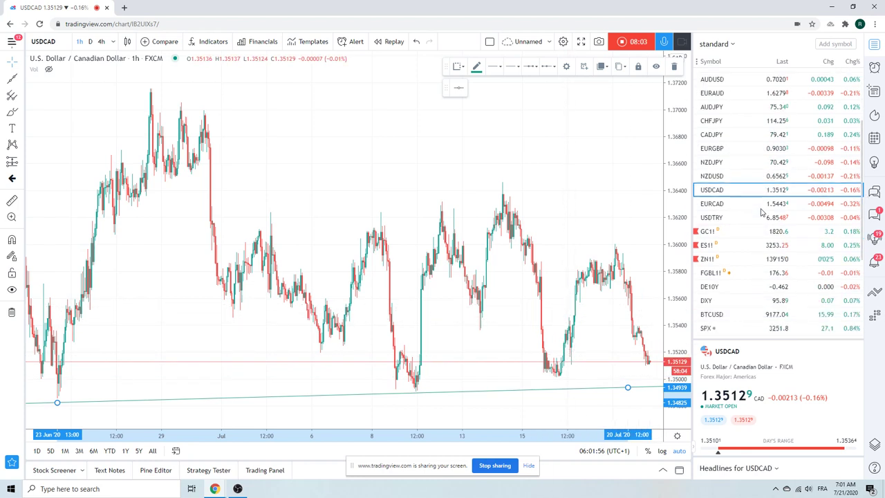
scroll(752, 278, "down", 3)
Open the CL1! Light Crude Oil Futures hourly chart from the watchlist
left_click(708, 251)
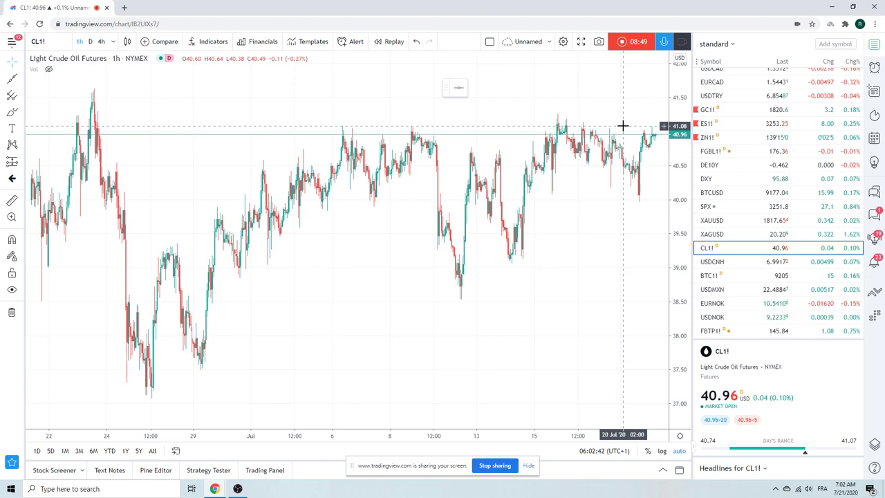
scroll(616, 115, "down", 2)
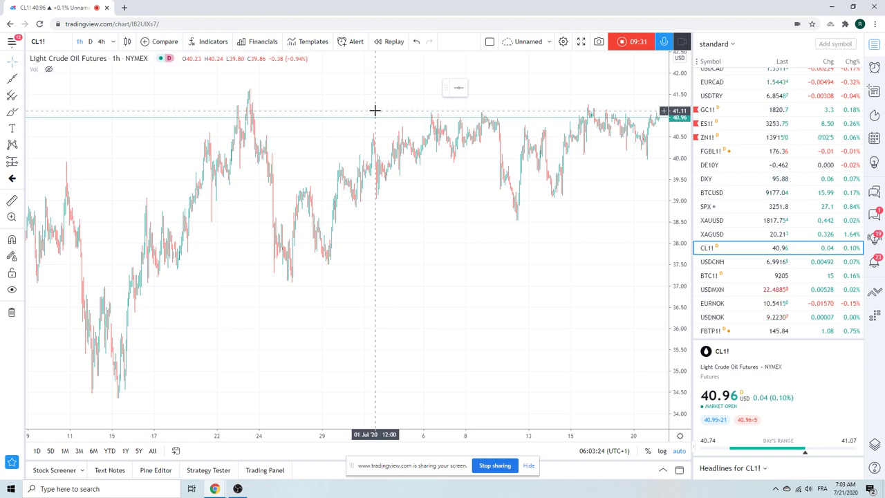
mouse_move(775, 123)
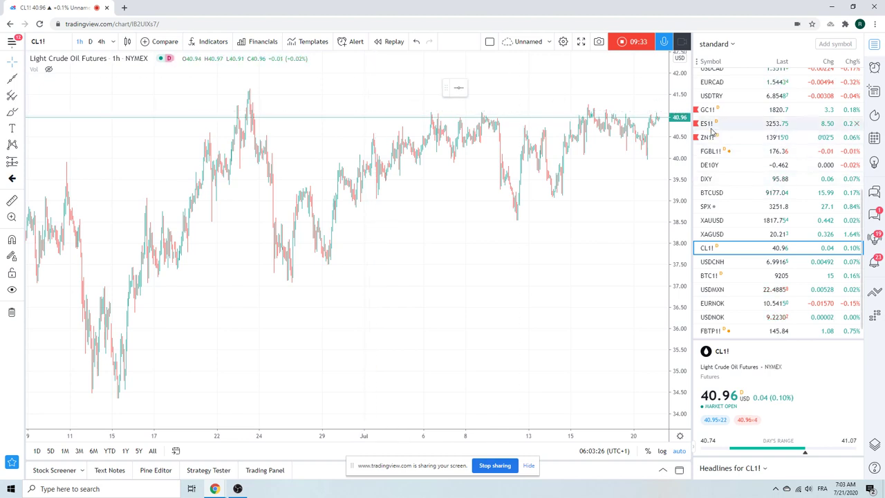
Switch to ES1! S&P 500 E-mini futures with daily candles
left_click(713, 125)
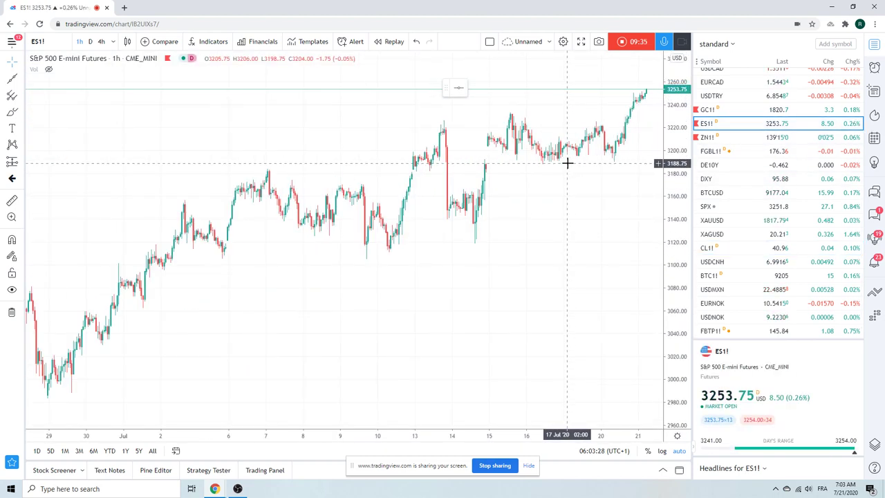
left_click(90, 42)
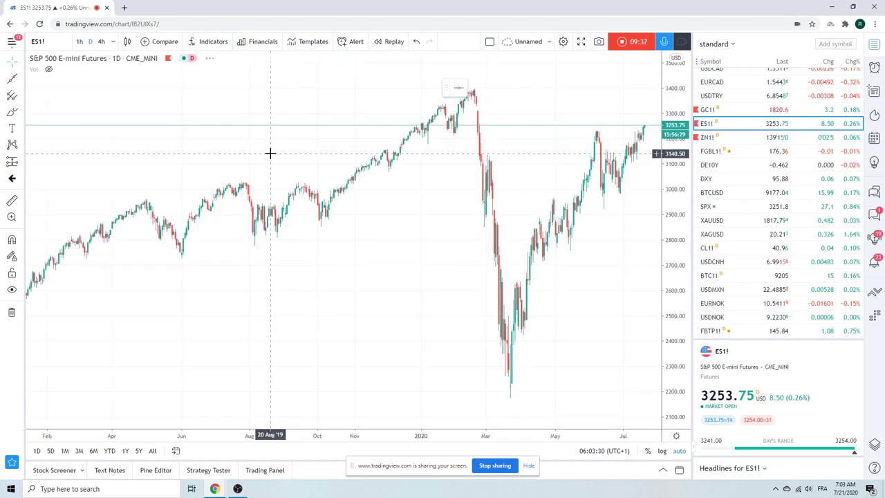